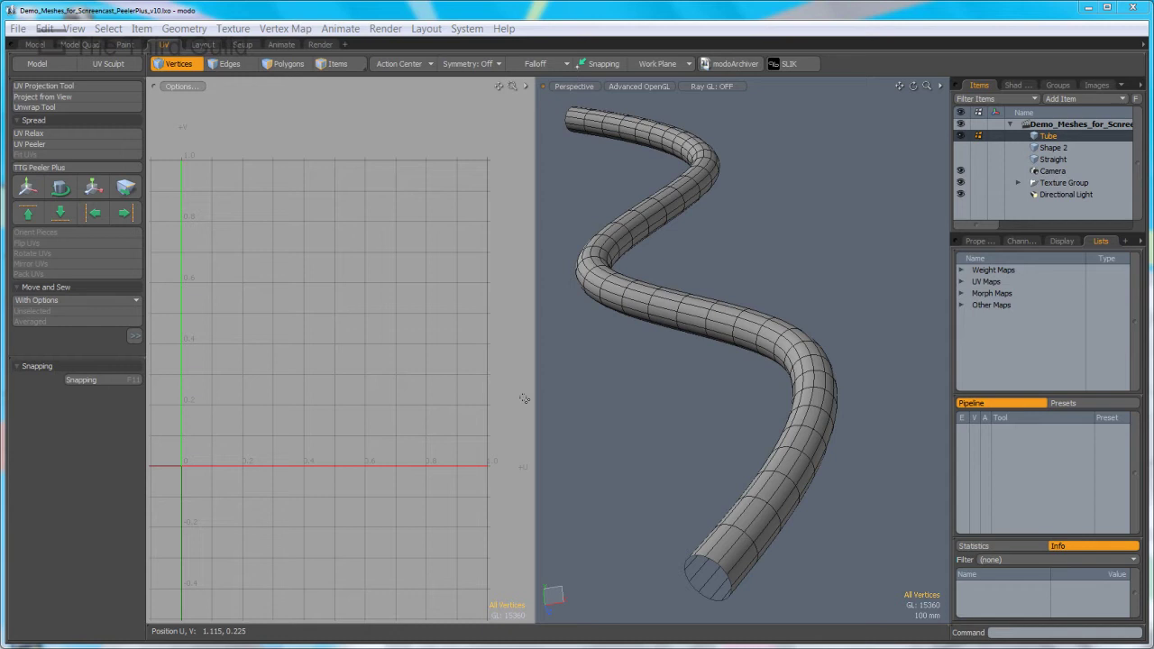
Unwrap the tube with the Peeler Plus UV Peeler, using the edge loop that runs along its length as the seam
{"action": "left_click", "coordinate": [89, 169]}
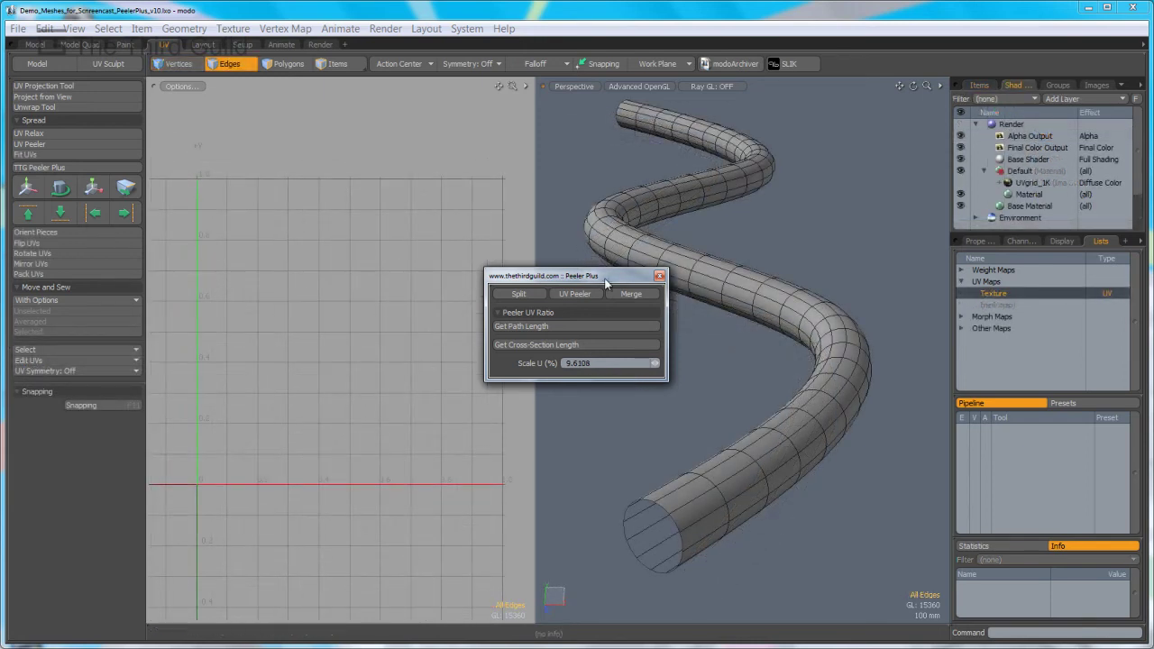
{"action": "left_click_drag", "start_coordinate": [599, 277], "coordinate": [877, 91]}
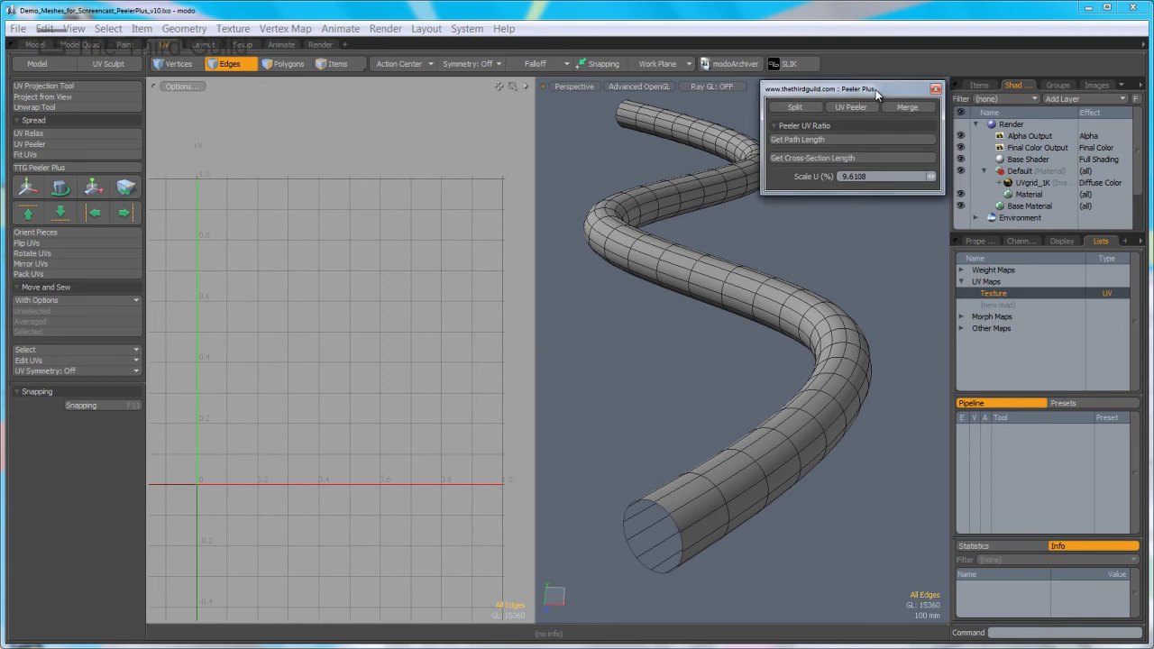
{"action": "double_click", "coordinate": [662, 564]}
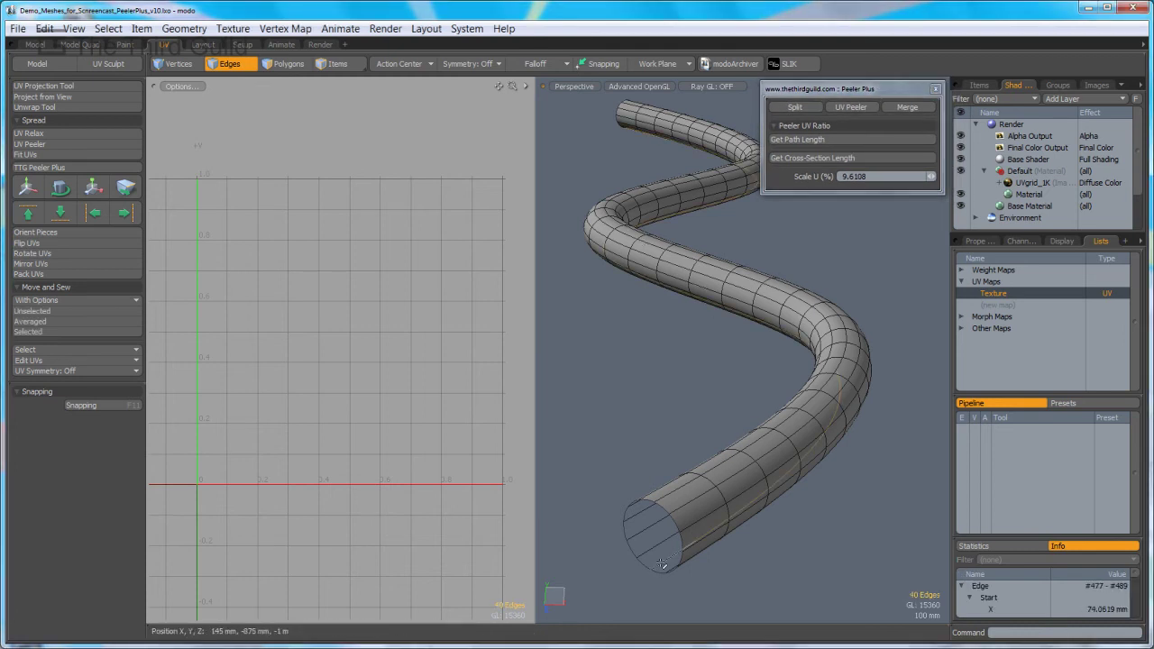
{"action": "left_click", "coordinate": [832, 140]}
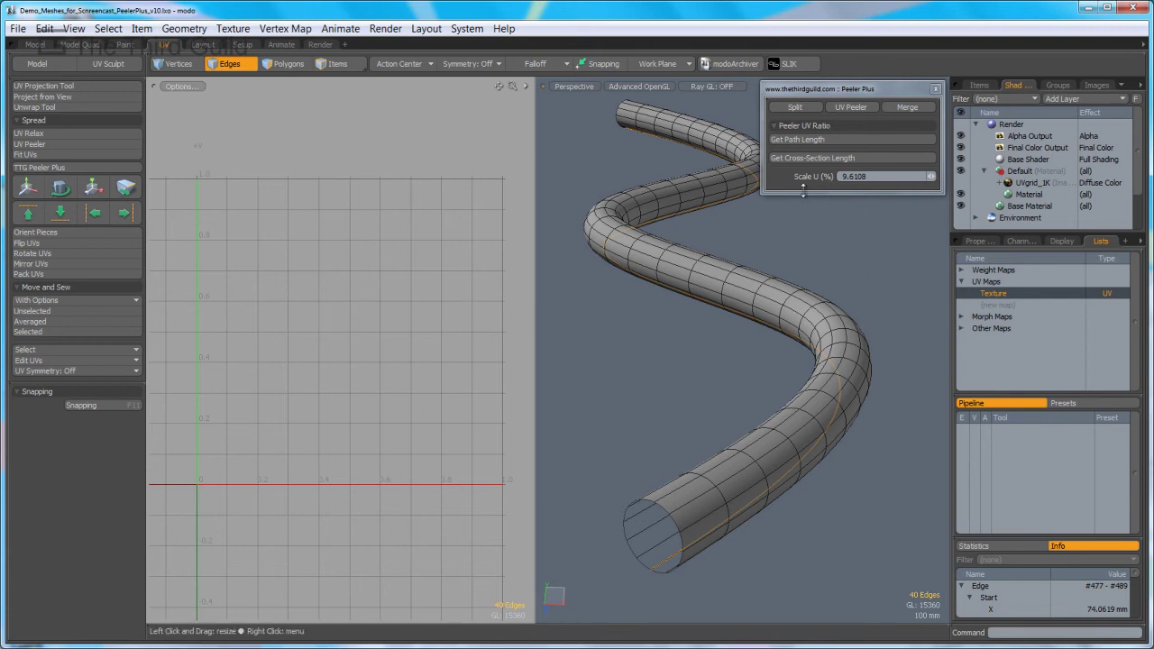
{"action": "left_click", "coordinate": [860, 112]}
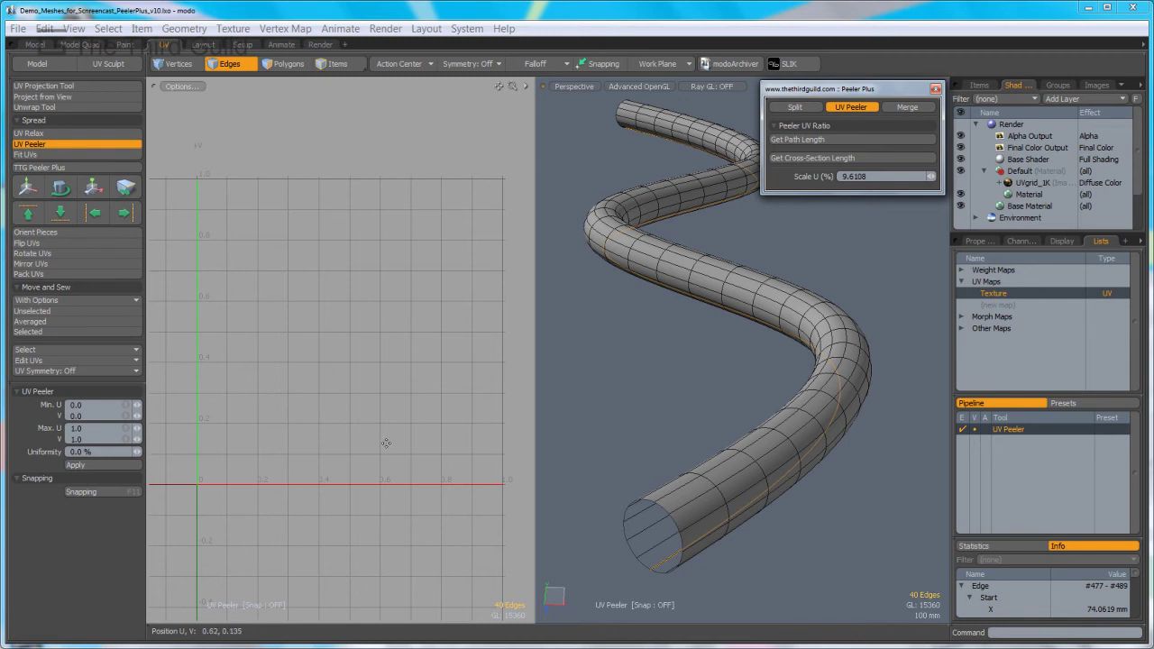
{"action": "left_click", "coordinate": [319, 534]}
{"action": "key", "text": "space"}
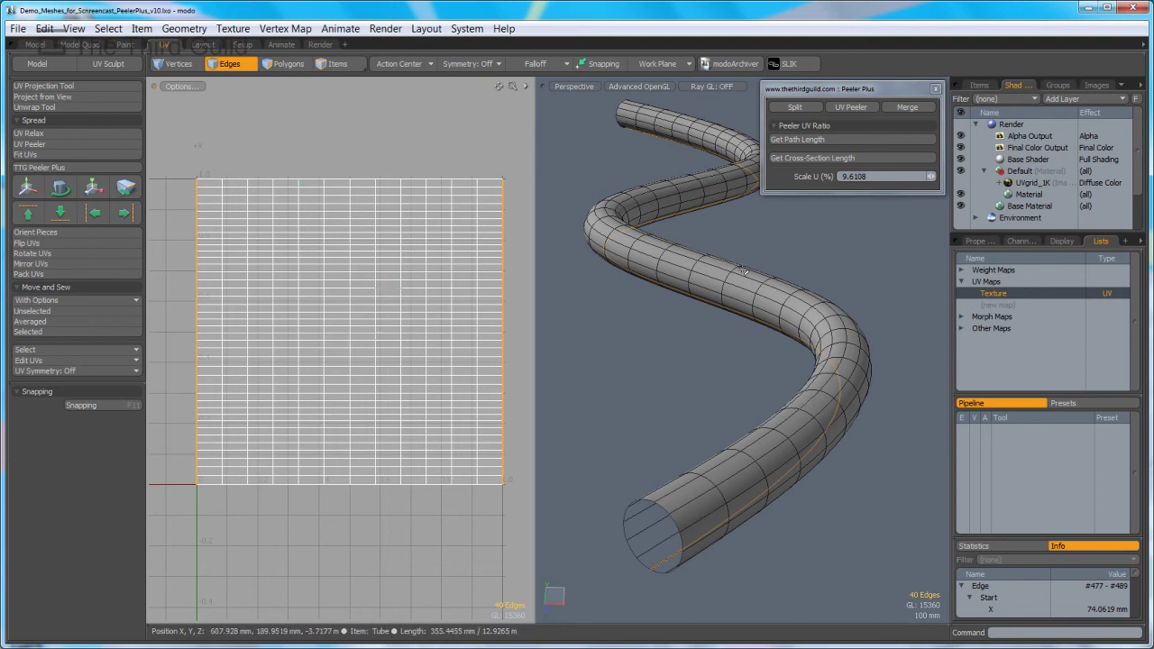
Get the path length from the selected lengthwise seam and the cross-section length from the edge loop around the tube's open end
{"action": "left_click", "coordinate": [805, 141]}
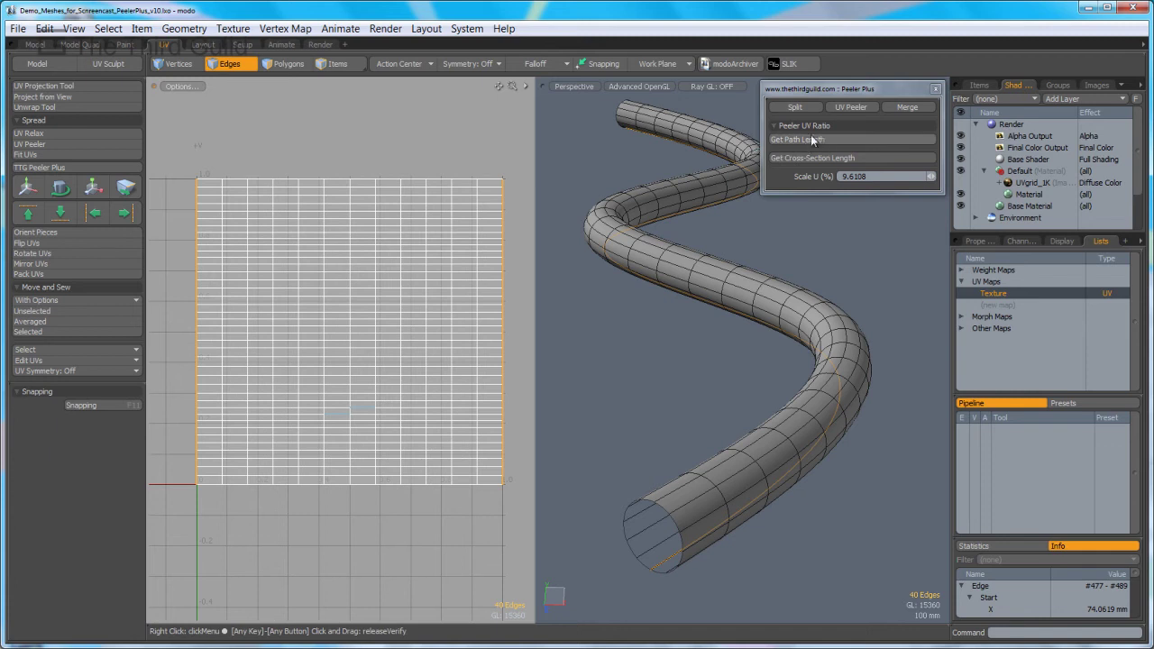
{"action": "left_click", "coordinate": [846, 139]}
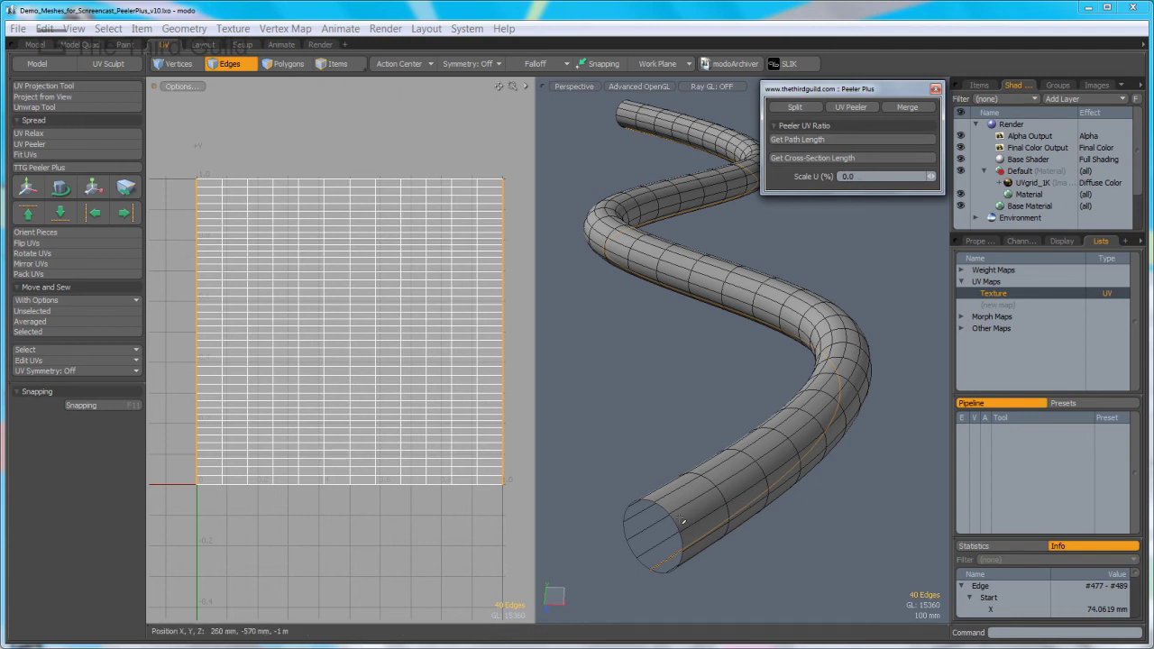
{"action": "scroll", "coordinate": [674, 509], "scroll_direction": "up", "scroll_amount": 3}
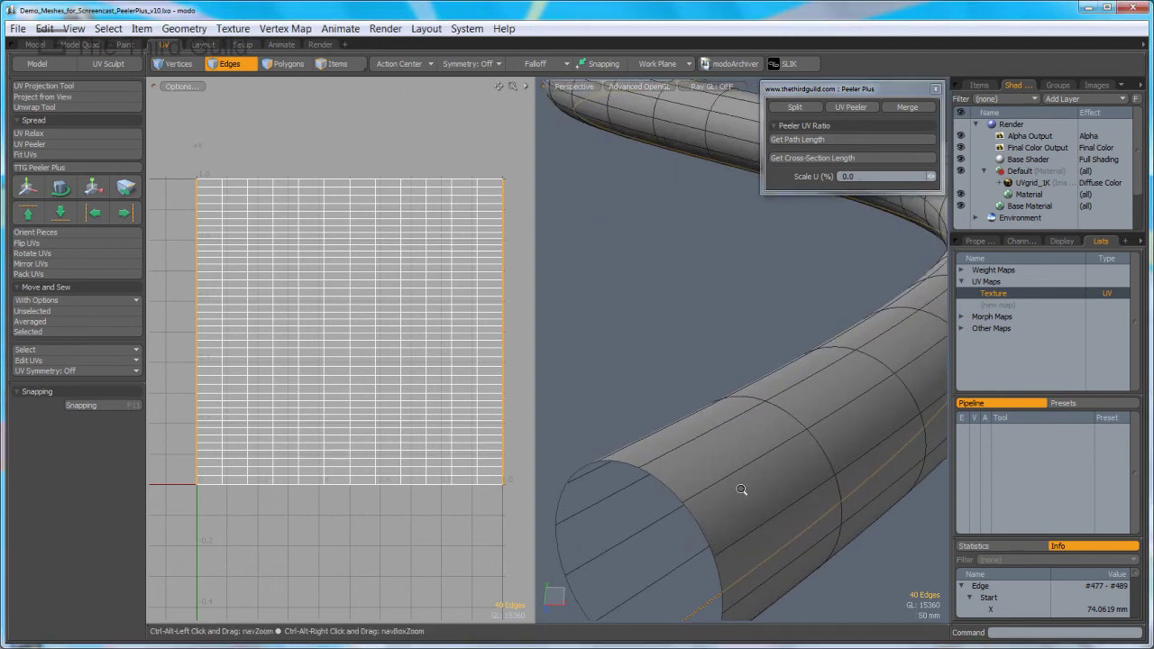
{"action": "double_click", "coordinate": [668, 485]}
{"action": "left_click_drag", "start_coordinate": [703, 442], "coordinate": [719, 490], "text": "ctrl+alt"}
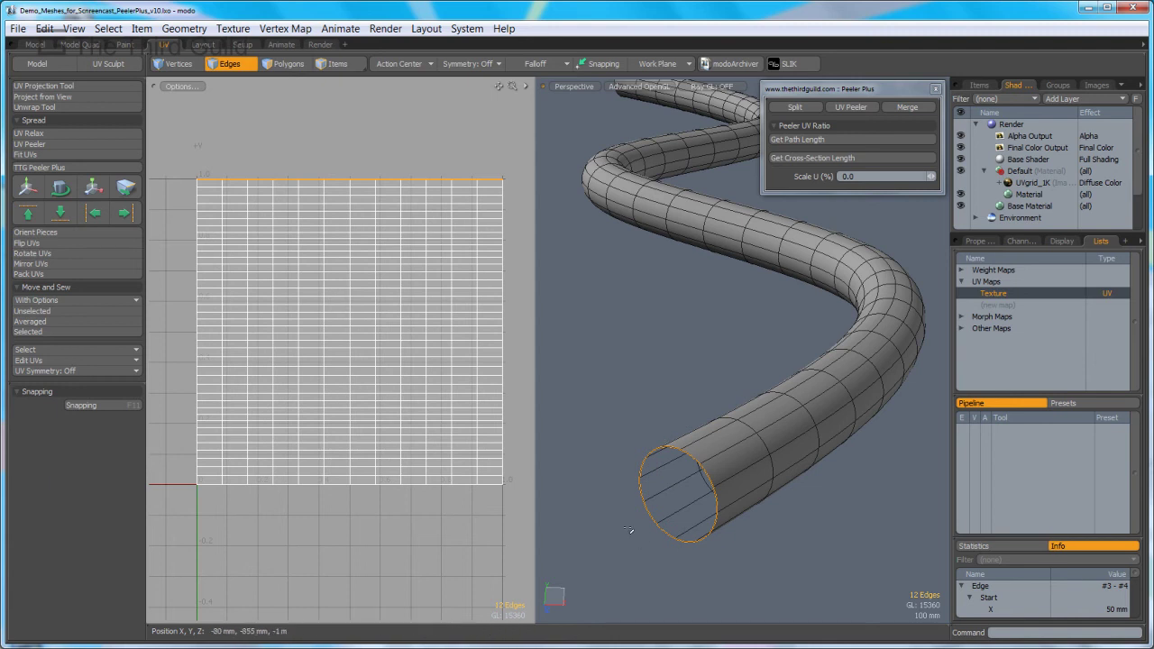
{"action": "left_click", "coordinate": [805, 162]}
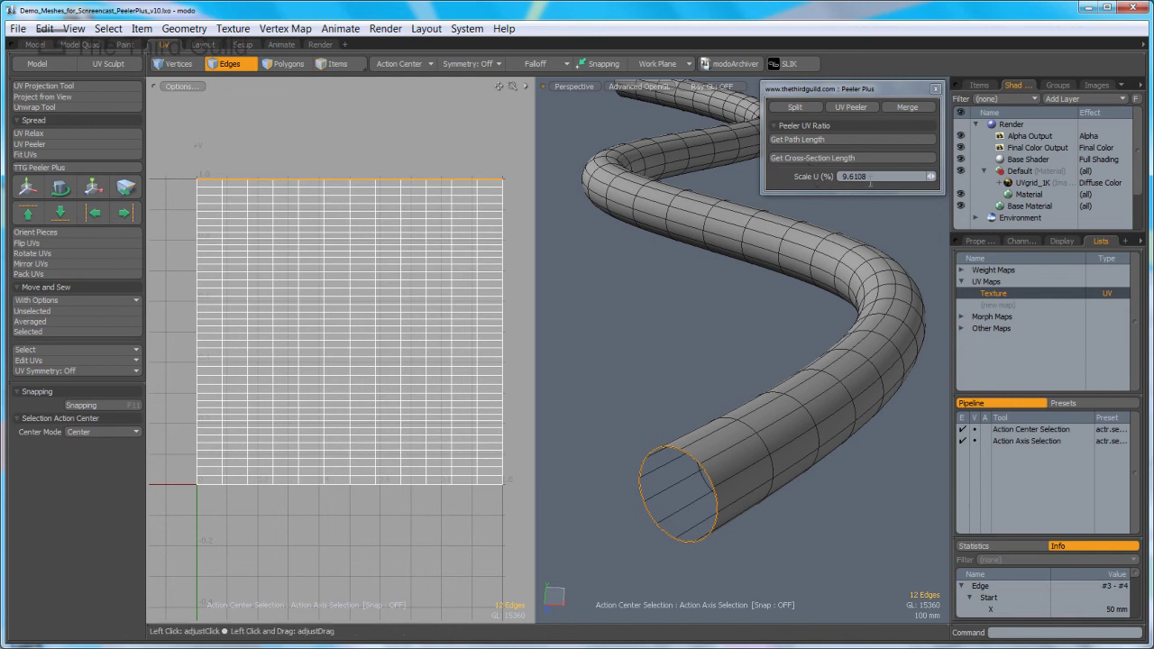
Copy the computed Peeler UV ratio and scale the entire UV layout with it, setting the transform's V scale to 9.6108 %
{"action": "left_click_drag", "start_coordinate": [767, 309], "coordinate": [757, 363], "text": "alt"}
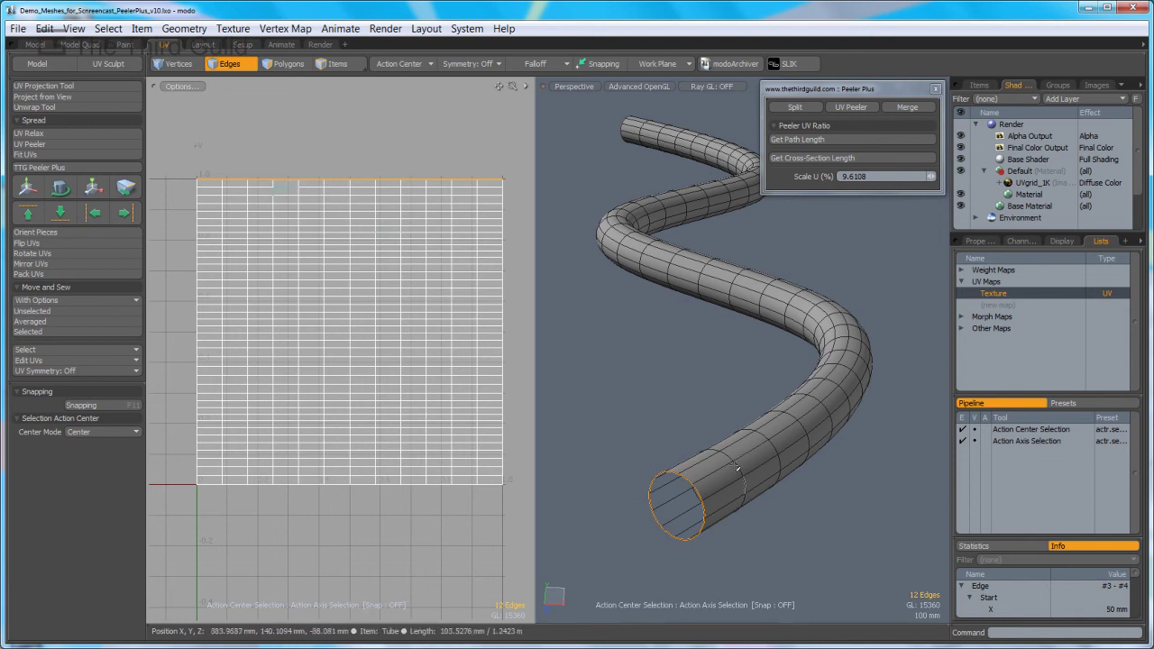
{"action": "left_click", "coordinate": [884, 176]}
{"action": "key", "text": "ctrl+c"}
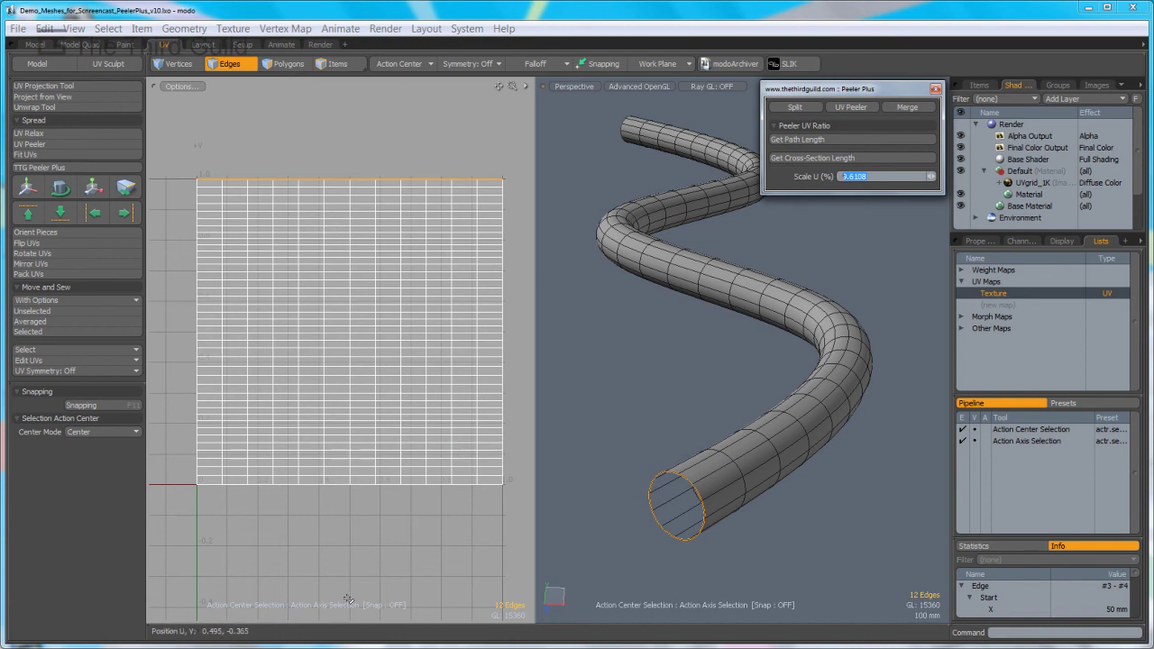
{"action": "left_click", "coordinate": [353, 546]}
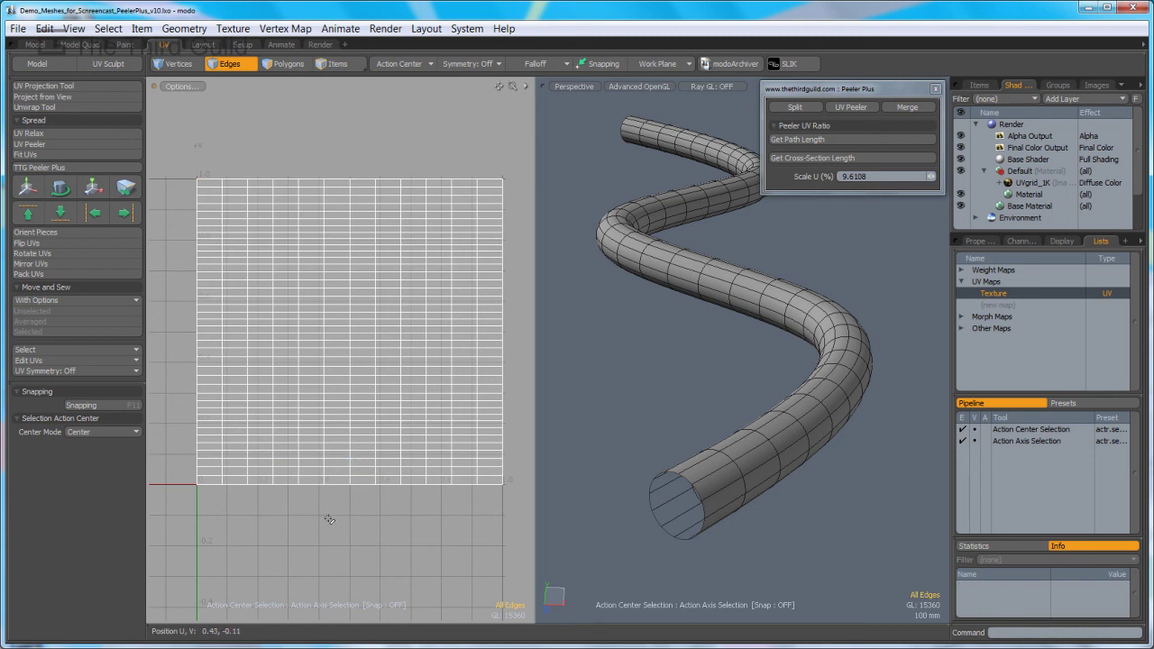
{"action": "key", "text": "w"}
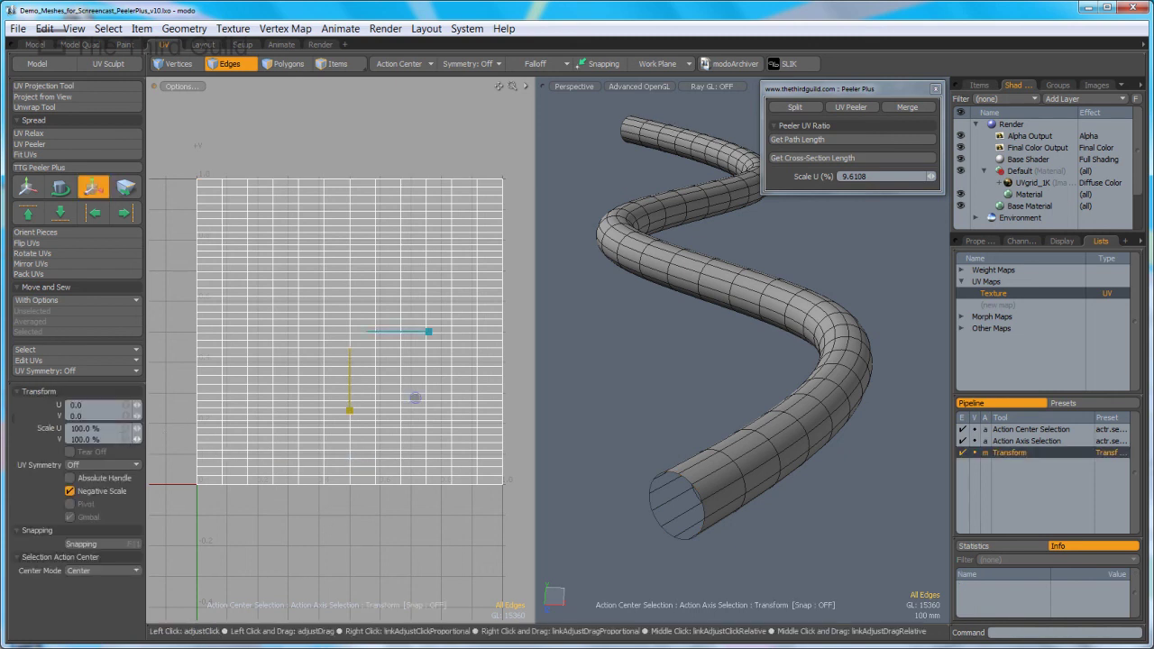
{"action": "left_click", "coordinate": [108, 439]}
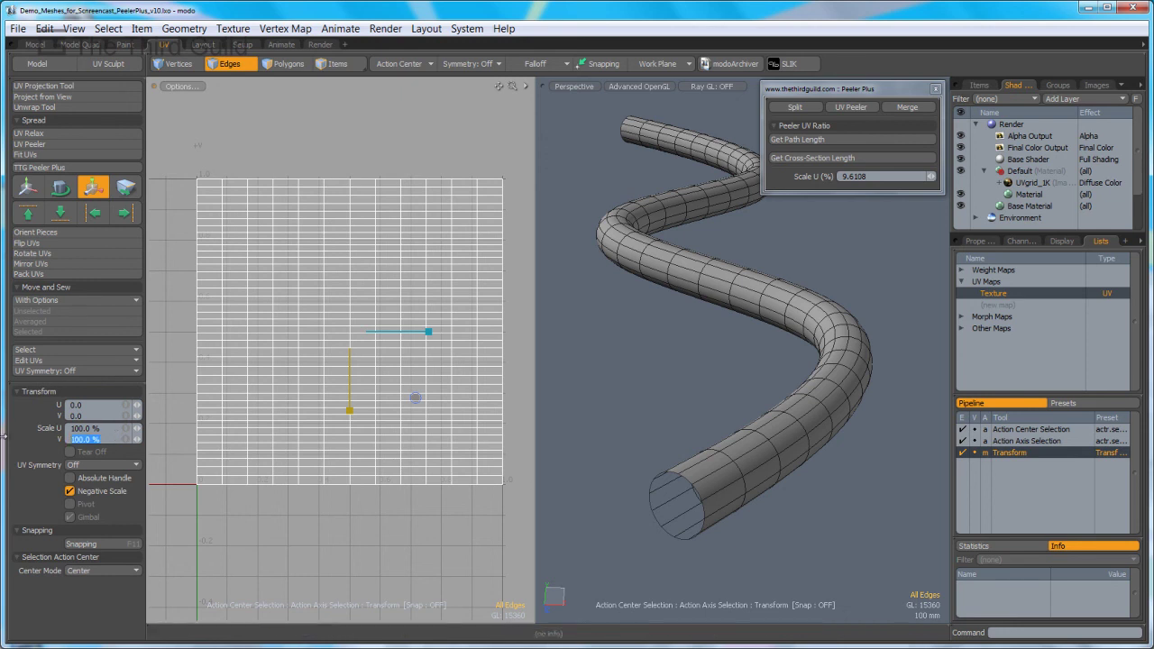
{"action": "key", "text": "ctrl+v"}
{"action": "key", "text": "Return"}
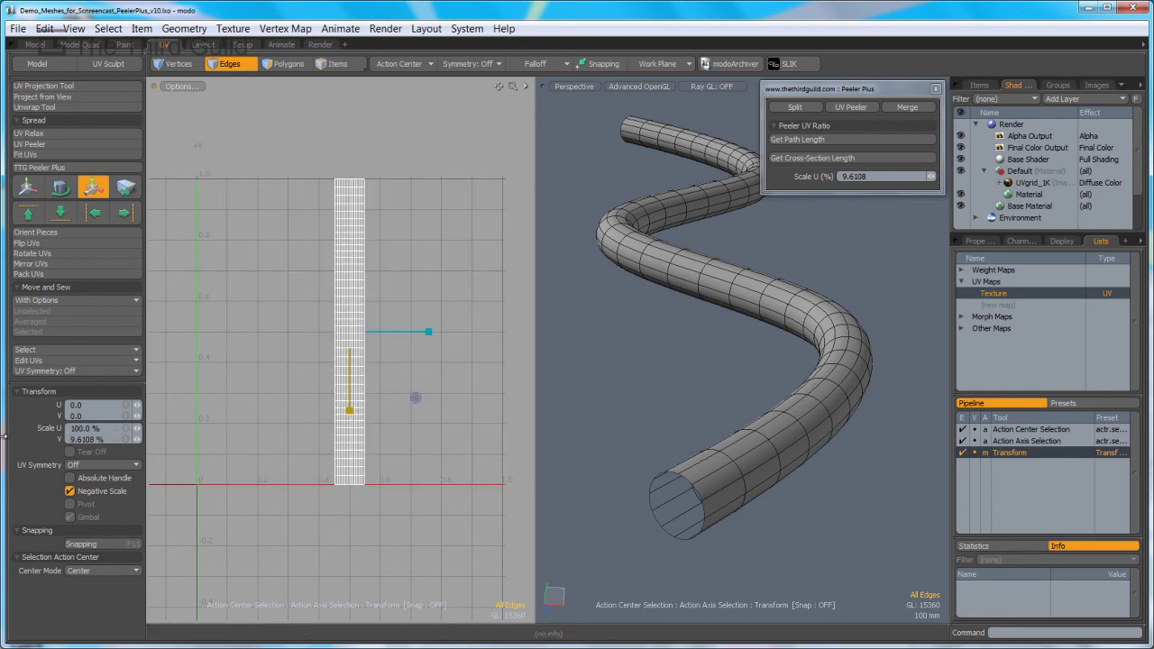
{"action": "key", "text": "q"}
Turn on the UVgrid_1K image layer and examine the grid texture on the tube from several angles
{"action": "scroll", "coordinate": [427, 396], "scroll_direction": "up", "scroll_amount": 3}
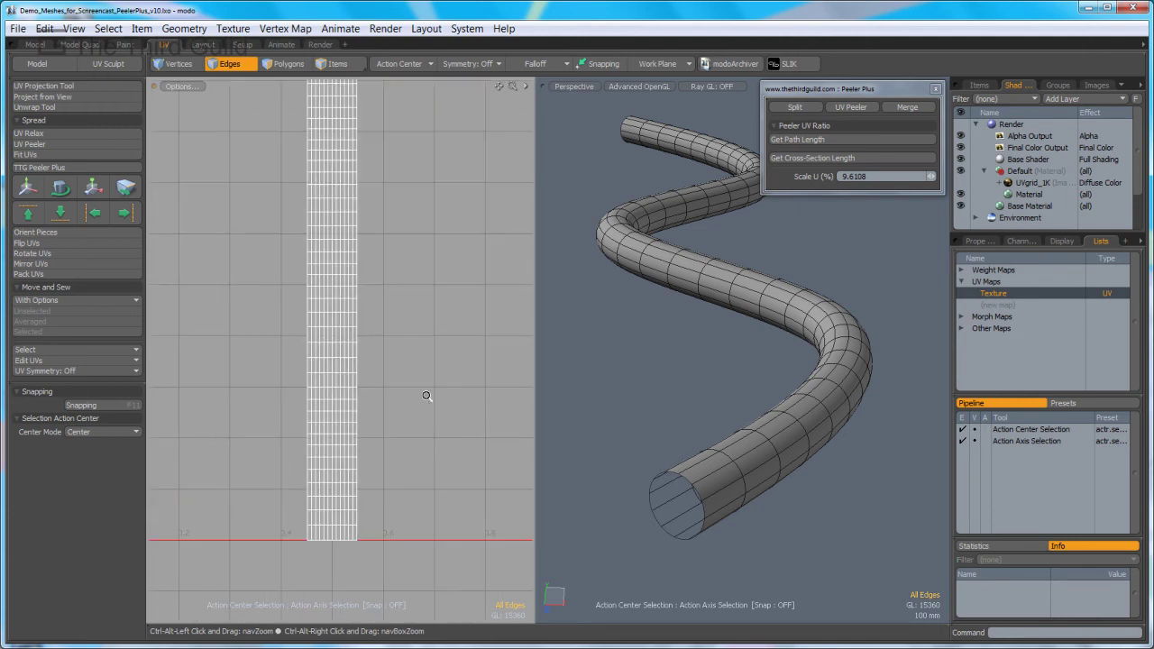
{"action": "left_click", "coordinate": [961, 183]}
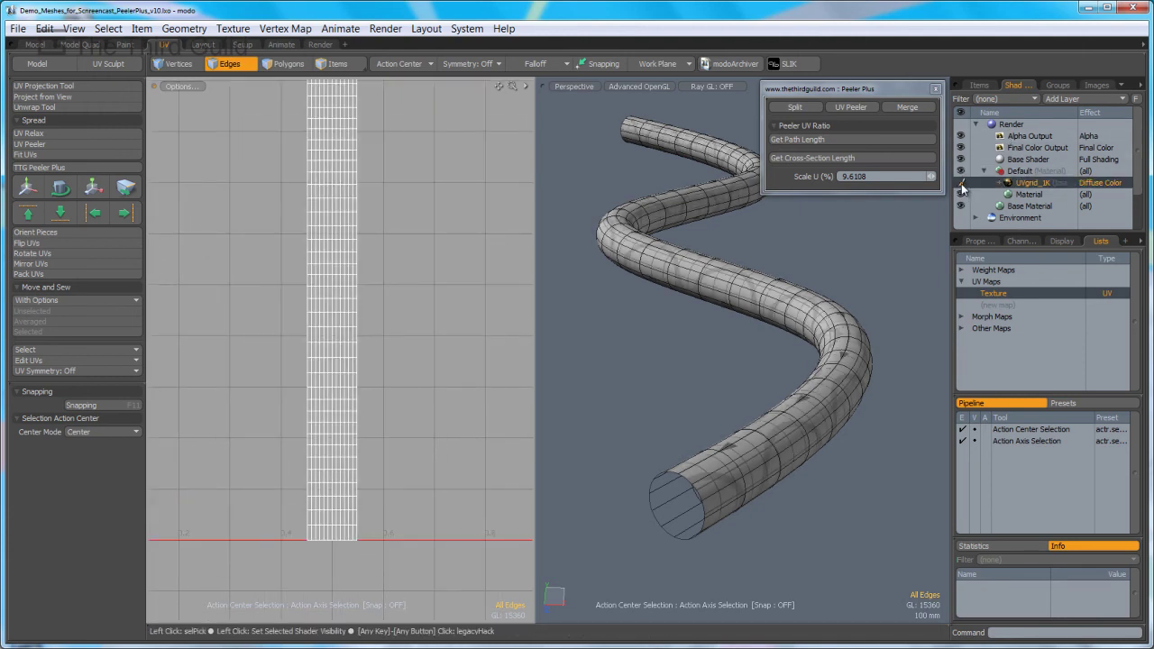
{"action": "left_click_drag", "start_coordinate": [811, 423], "coordinate": [723, 456], "text": "ctrl+alt"}
{"action": "left_click_drag", "start_coordinate": [827, 381], "coordinate": [810, 284], "text": "ctrl+alt"}
{"action": "left_click_drag", "start_coordinate": [810, 284], "coordinate": [797, 378], "text": "alt+shift"}
{"action": "left_click_drag", "start_coordinate": [825, 306], "coordinate": [829, 380], "text": "ctrl+alt"}
{"action": "mouse_move", "coordinate": [707, 423]}
{"action": "left_mouse_down", "text": "ctrl+alt"}
{"action": "mouse_move", "coordinate": [738, 417]}
{"action": "mouse_move", "coordinate": [713, 405]}
{"action": "left_mouse_up", "text": "ctrl+alt"}
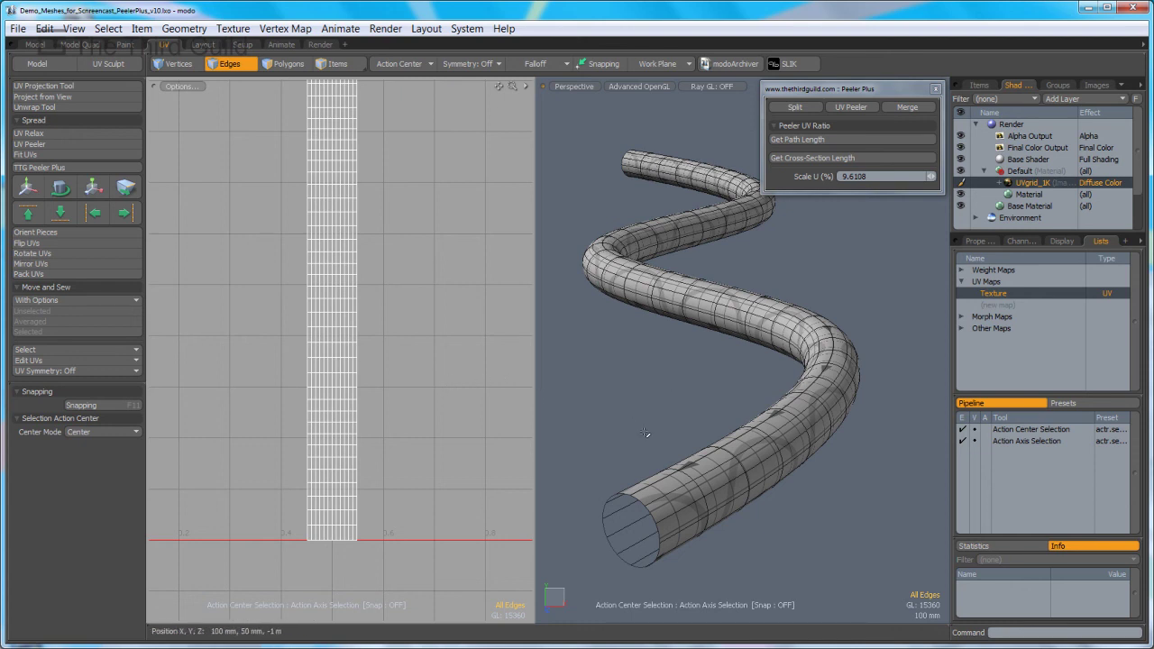
Undo the texture layer's visibility change and the scaling of the UV layout
{"action": "key", "text": "ctrl+z"}
{"action": "key", "text": "ctrl+z"}
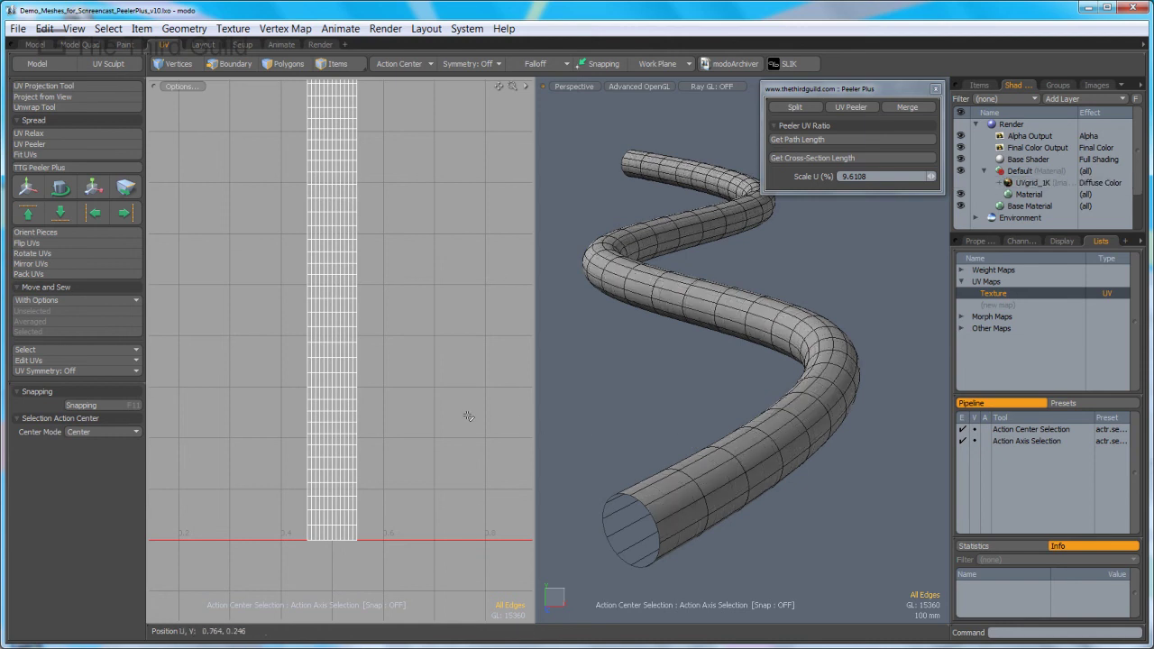
{"action": "key", "text": "ctrl+z"}
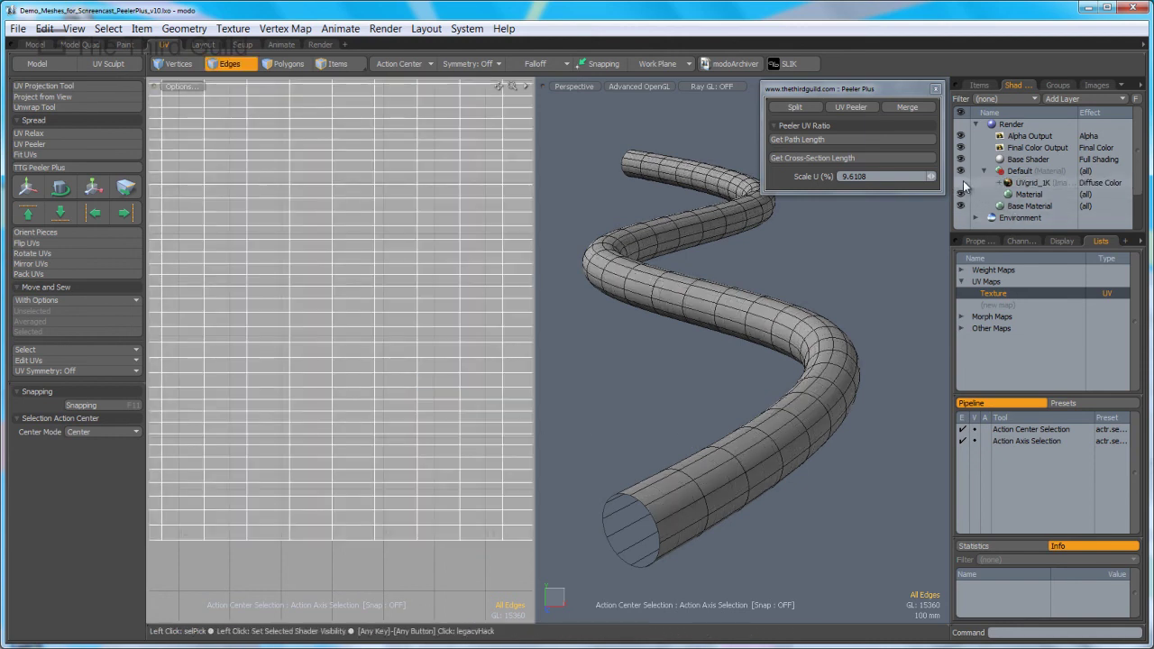
Show the UVgrid_1K texture with the unscaled UV layout and examine how it maps along the tube
{"action": "left_click", "coordinate": [962, 182]}
{"action": "left_click_drag", "start_coordinate": [791, 532], "coordinate": [832, 458], "text": "ctrl+alt"}
{"action": "left_click_drag", "start_coordinate": [766, 307], "coordinate": [681, 343], "text": "alt+shift"}
{"action": "left_click_drag", "start_coordinate": [404, 345], "coordinate": [350, 343], "text": "ctrl+alt"}
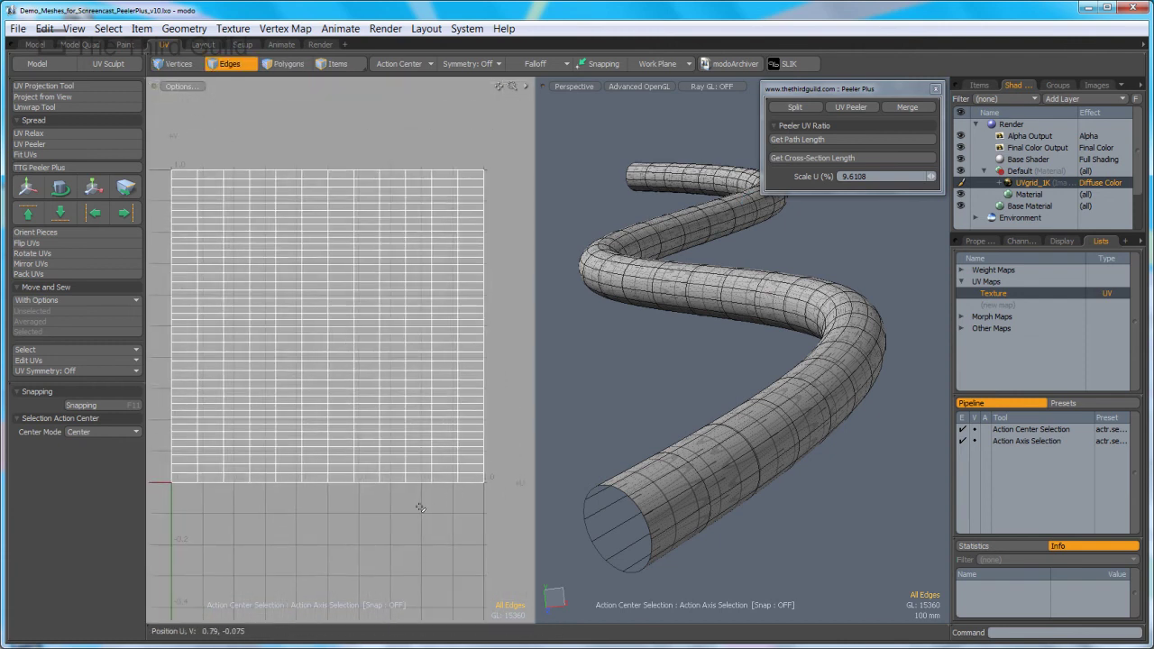